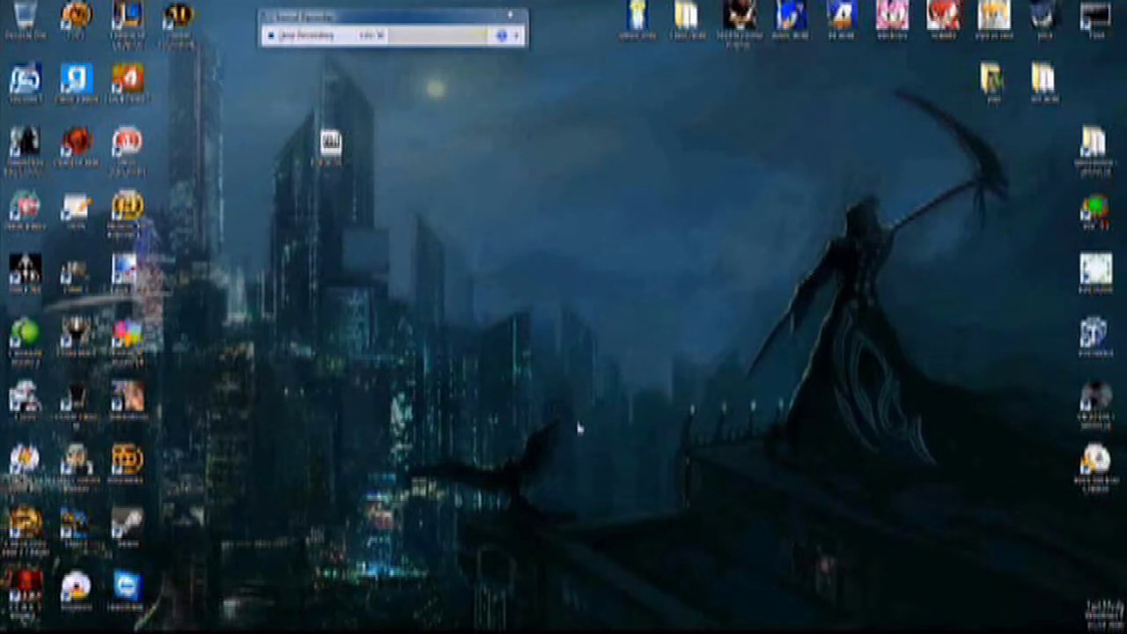
# Extract the archive on the desktop, entering the archive password.
pyautogui.click(331, 148)
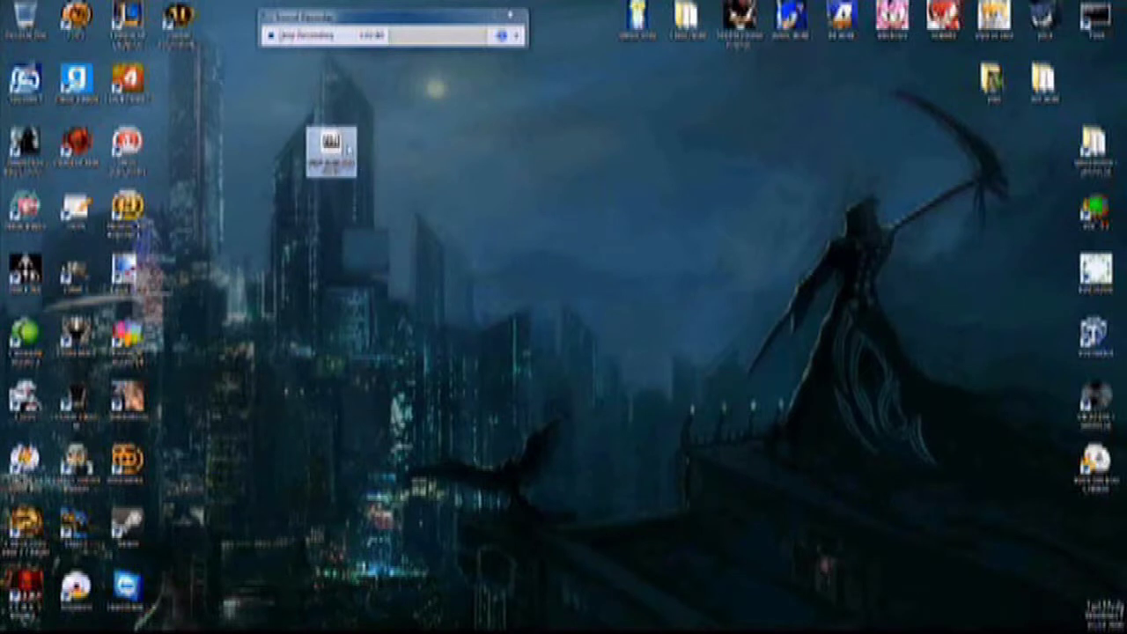
pyautogui.rightClick(347, 146)
pyautogui.moveTo(429, 167)
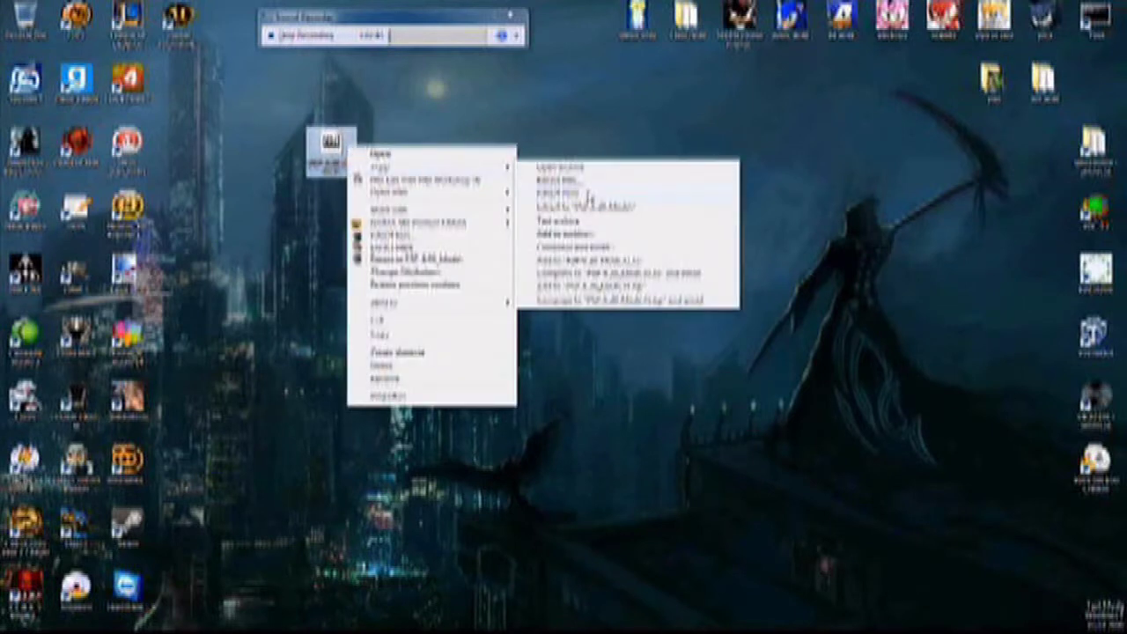
pyautogui.click(588, 194)
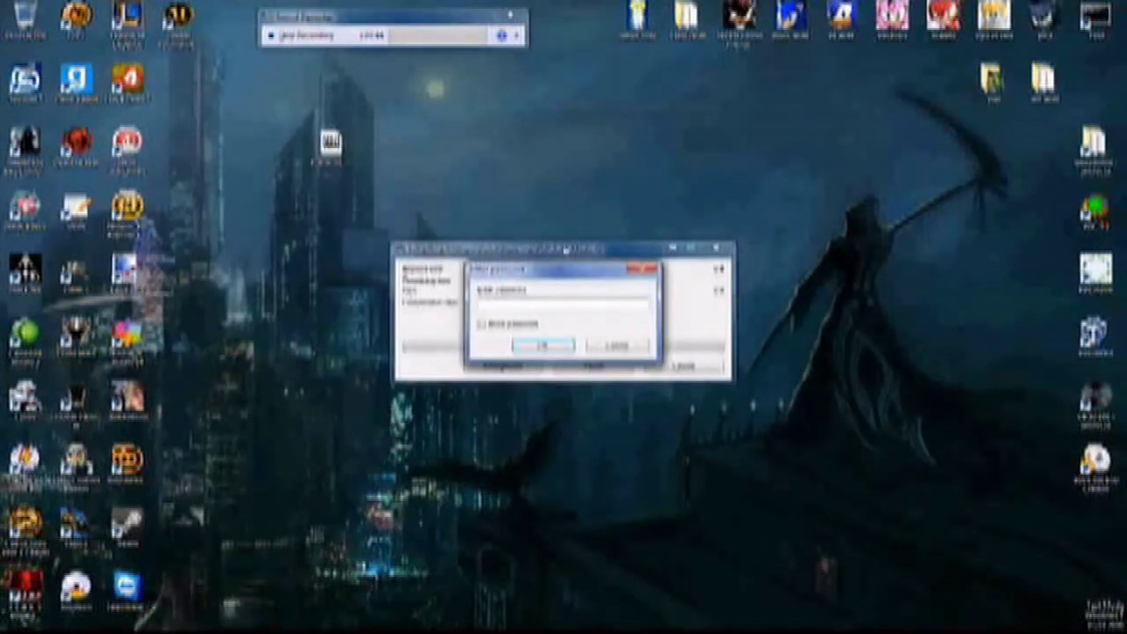
pyautogui.write('**')
pyautogui.press('Return')
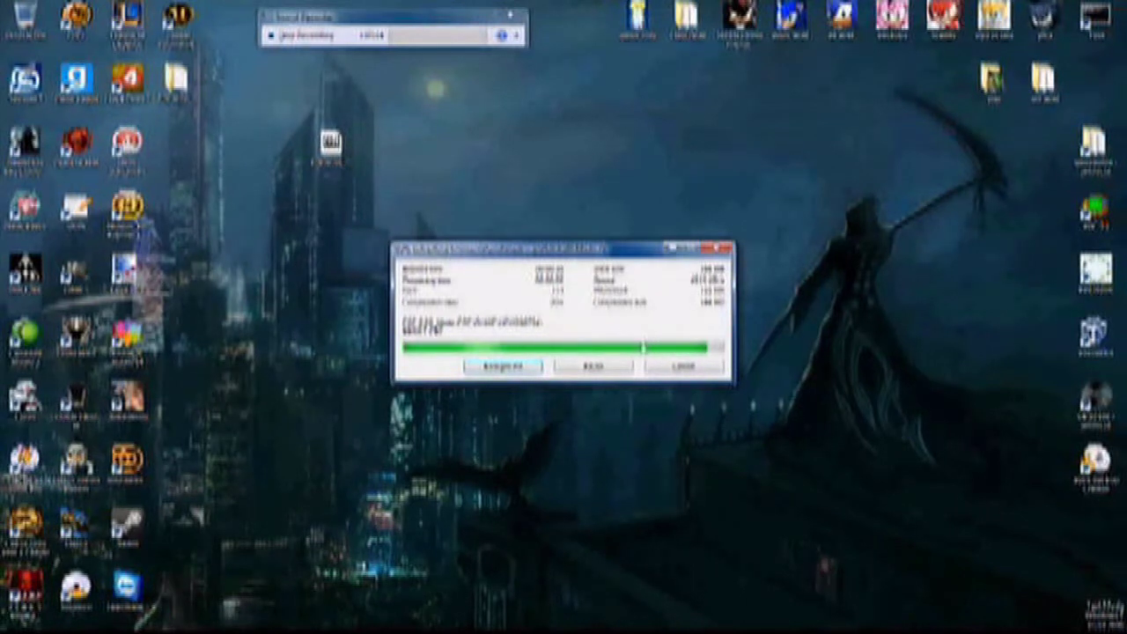
# Move the extracted folder next to the archive on the desktop and open it to view its contents.
pyautogui.moveTo(186, 92); pyautogui.dragTo(433, 157)
pyautogui.doubleClick(433, 157)
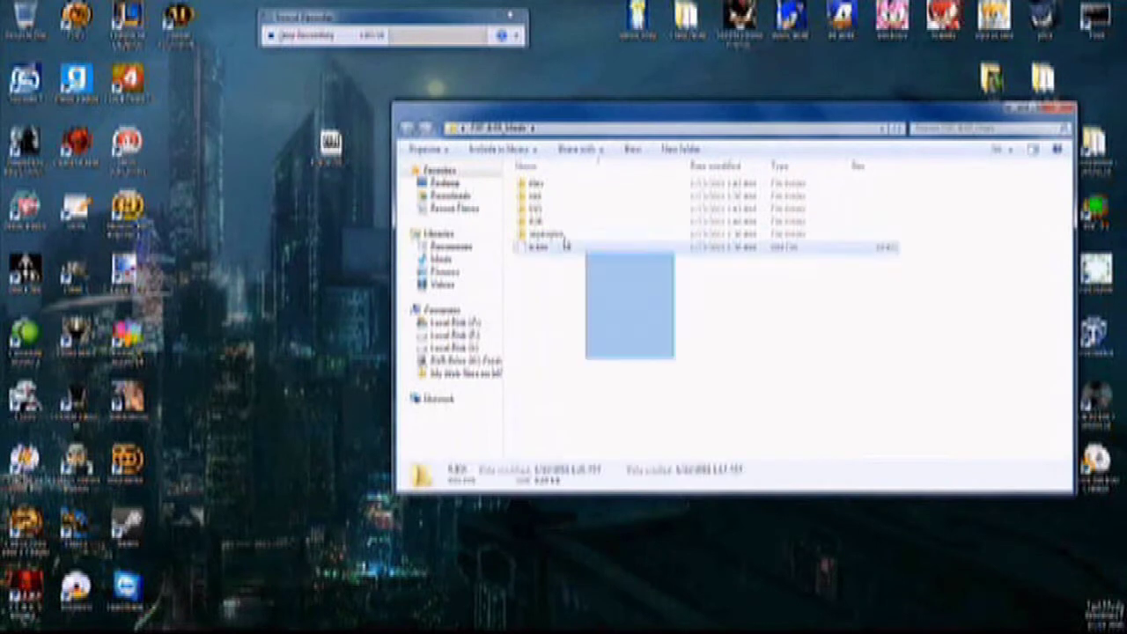
pyautogui.moveTo(667, 353); pyautogui.dragTo(535, 165)
pyautogui.click(569, 282)
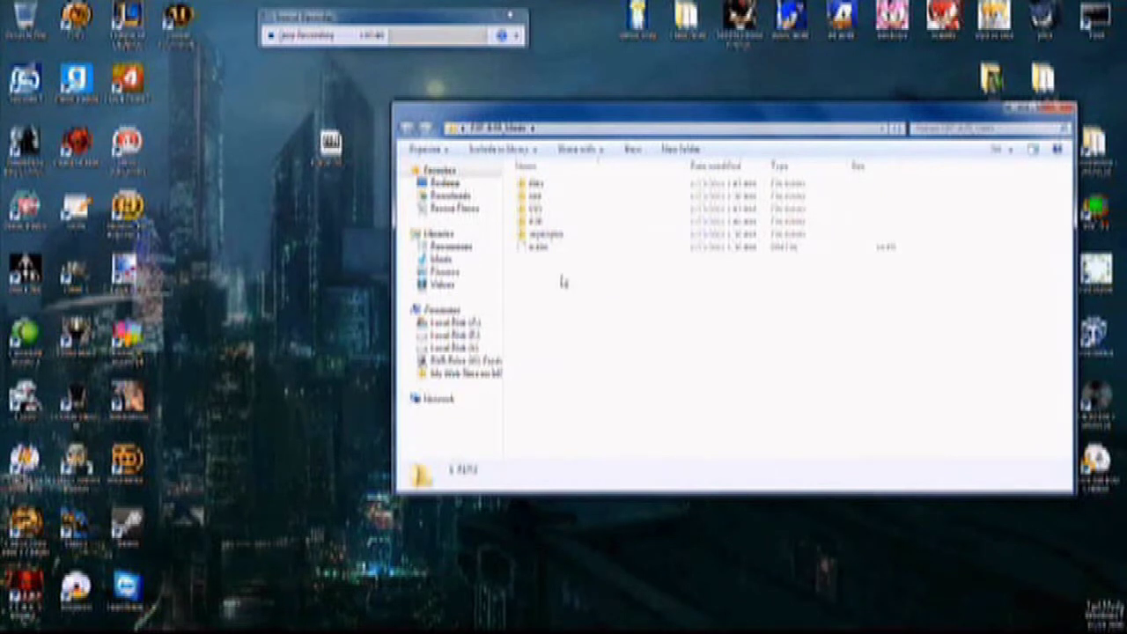
# Look inside the first two subfolders of the extracted folder and at the loose file beside them.
pyautogui.doubleClick(553, 194)
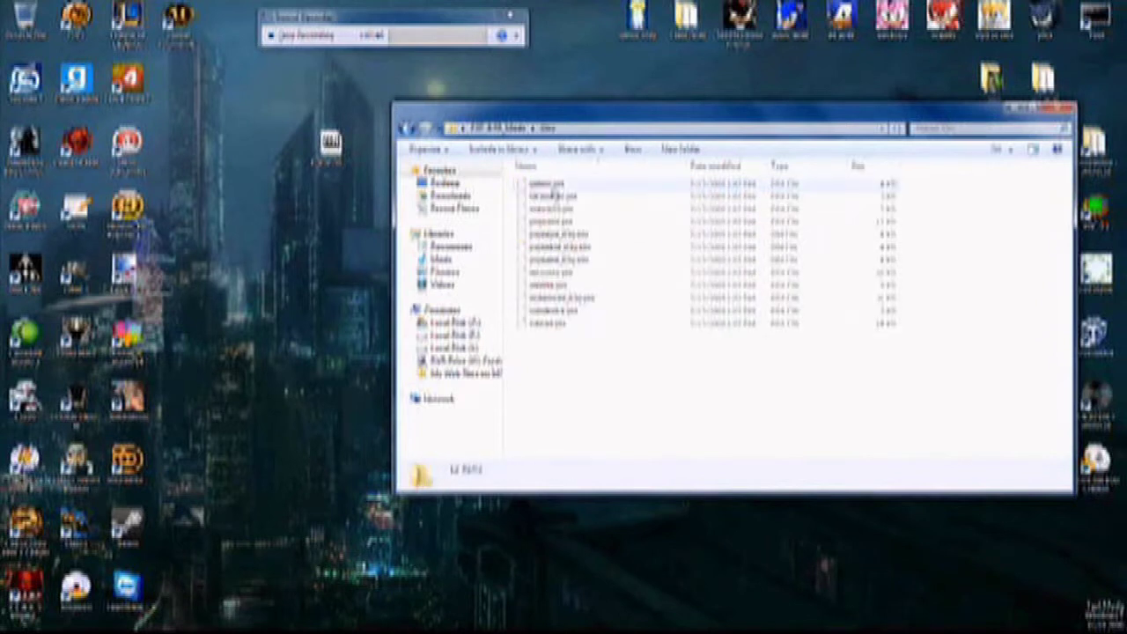
pyautogui.press('BackSpace')
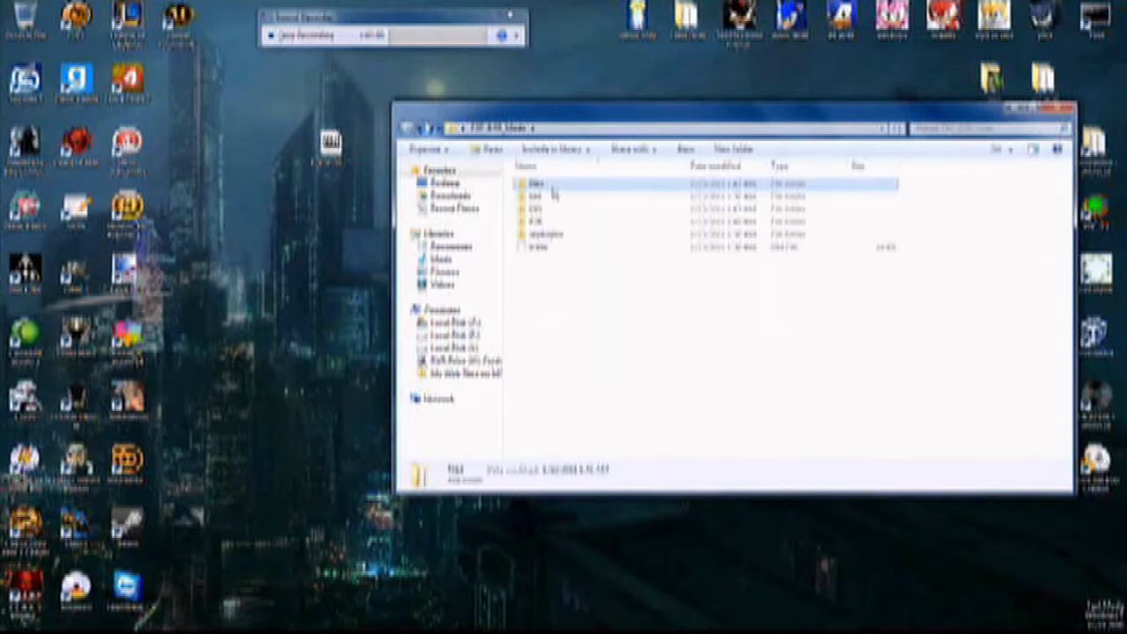
pyautogui.doubleClick(553, 195)
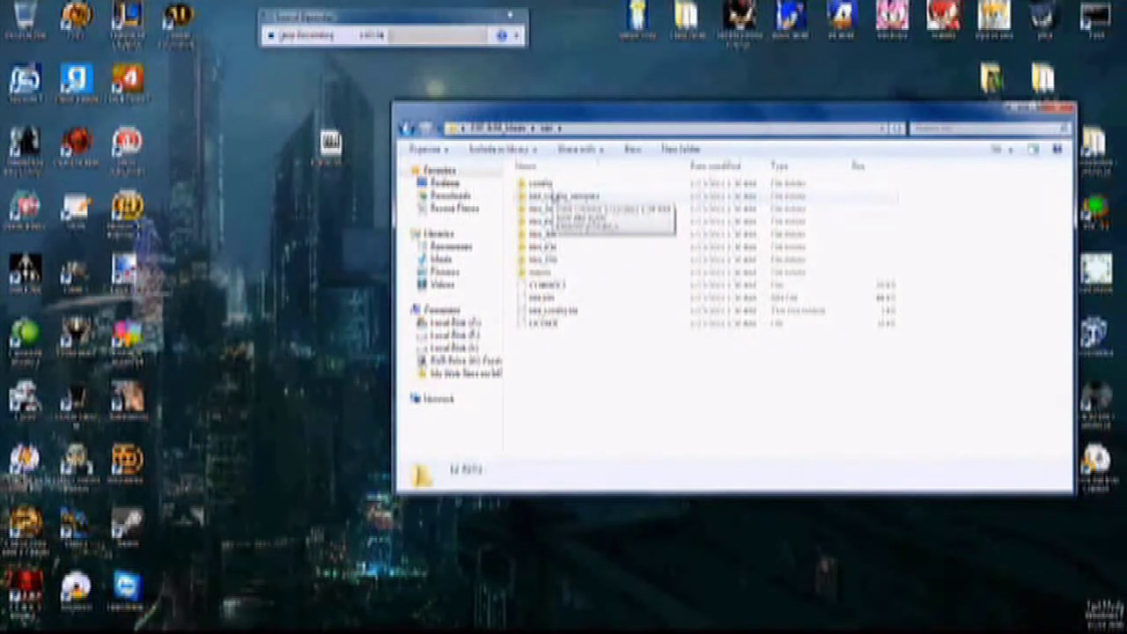
pyautogui.press('BackSpace')
pyautogui.click(545, 248)
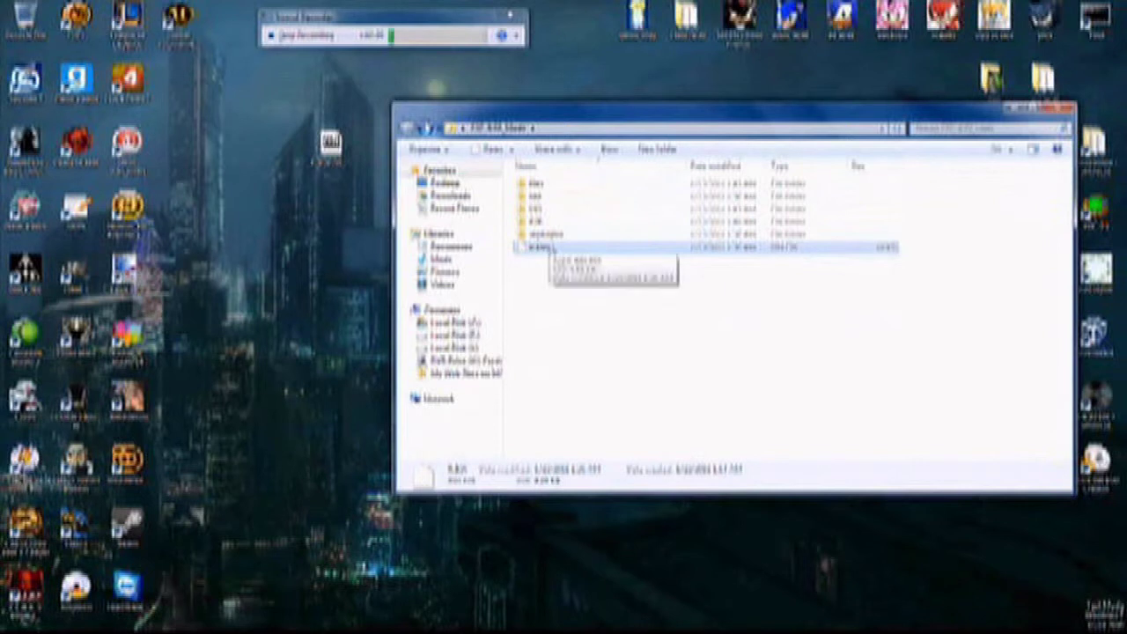
# Examine the contents of the ISO and seplugins folders, returning to the extracted folder's top level.
pyautogui.click(554, 197)
pyautogui.click(548, 211)
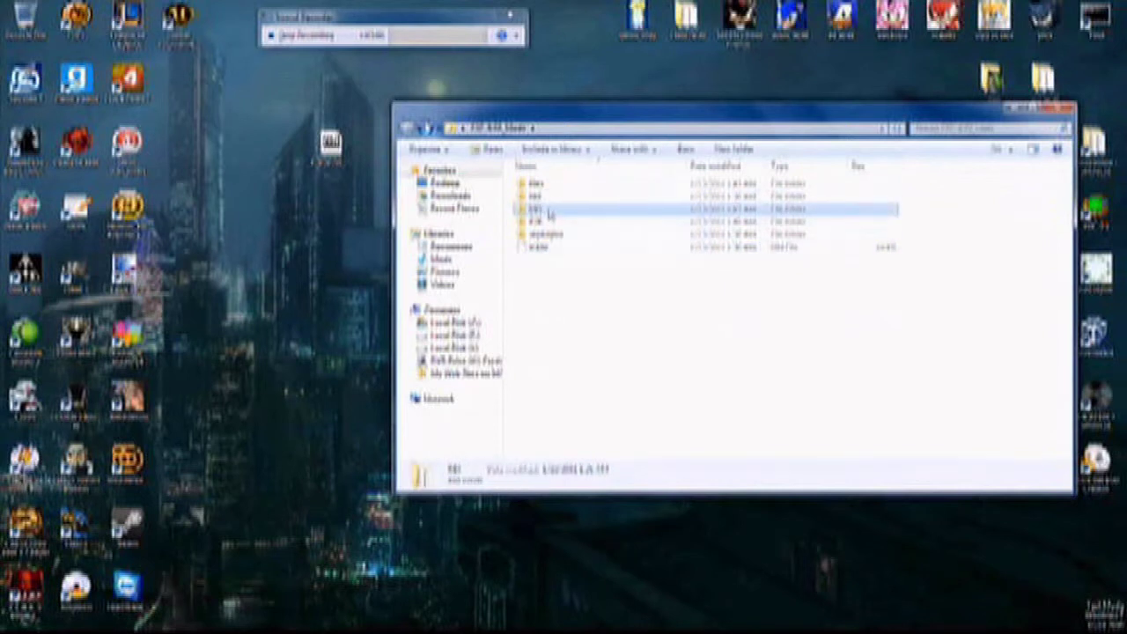
pyautogui.doubleClick(549, 212)
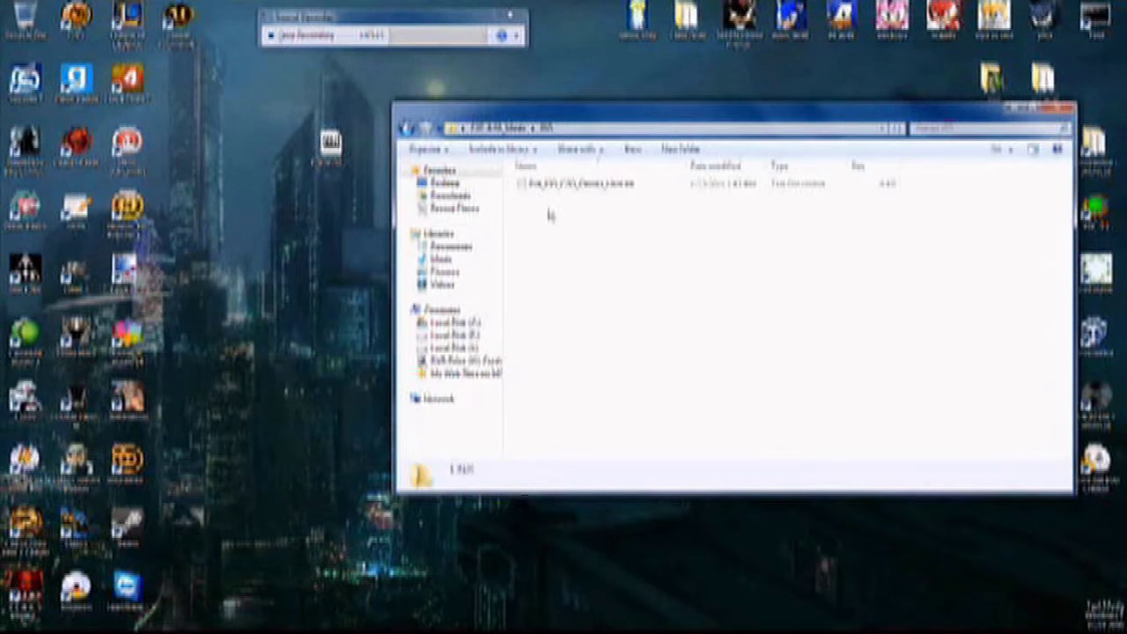
pyautogui.press('BackSpace')
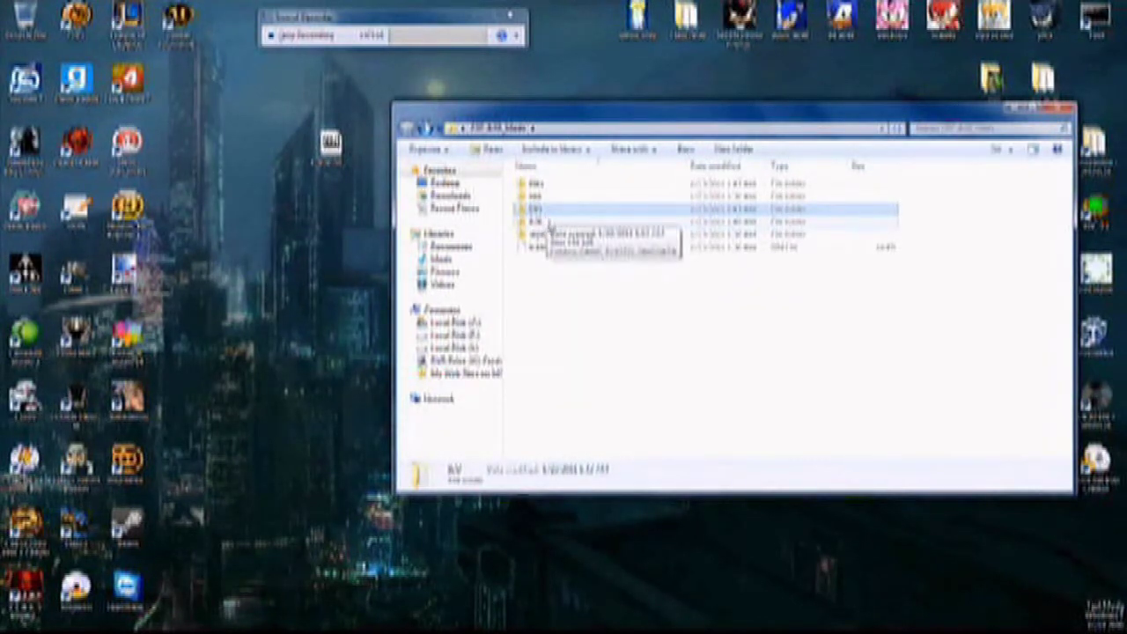
pyautogui.doubleClick(558, 235)
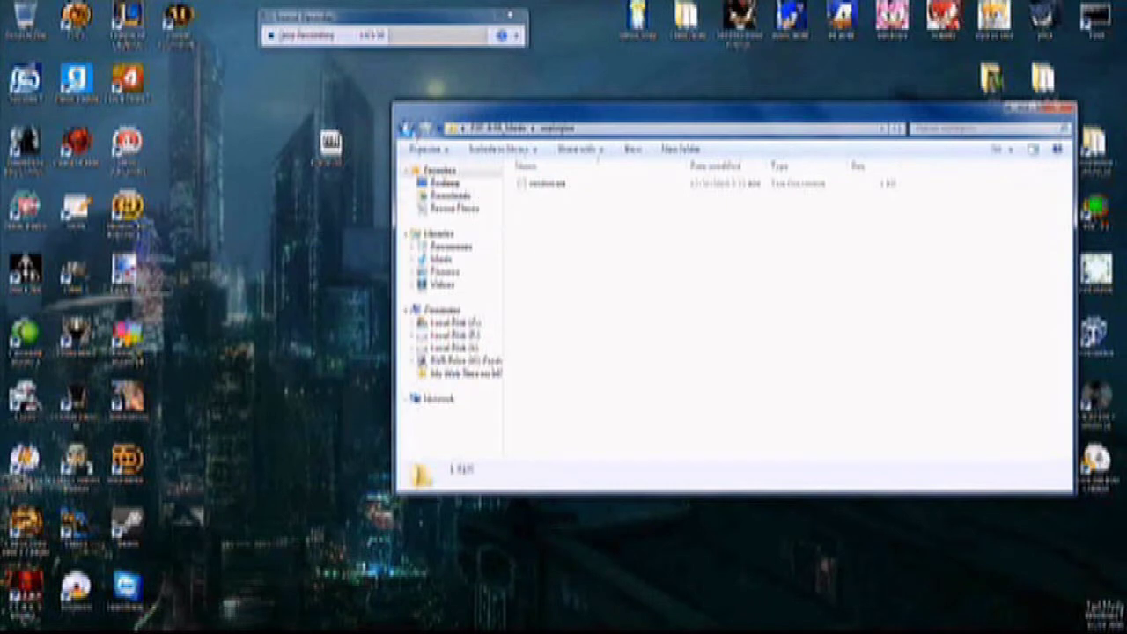
pyautogui.click(405, 127)
# Open the GAME folder inside PSP and examine its subfolders.
pyautogui.doubleClick(552, 223)
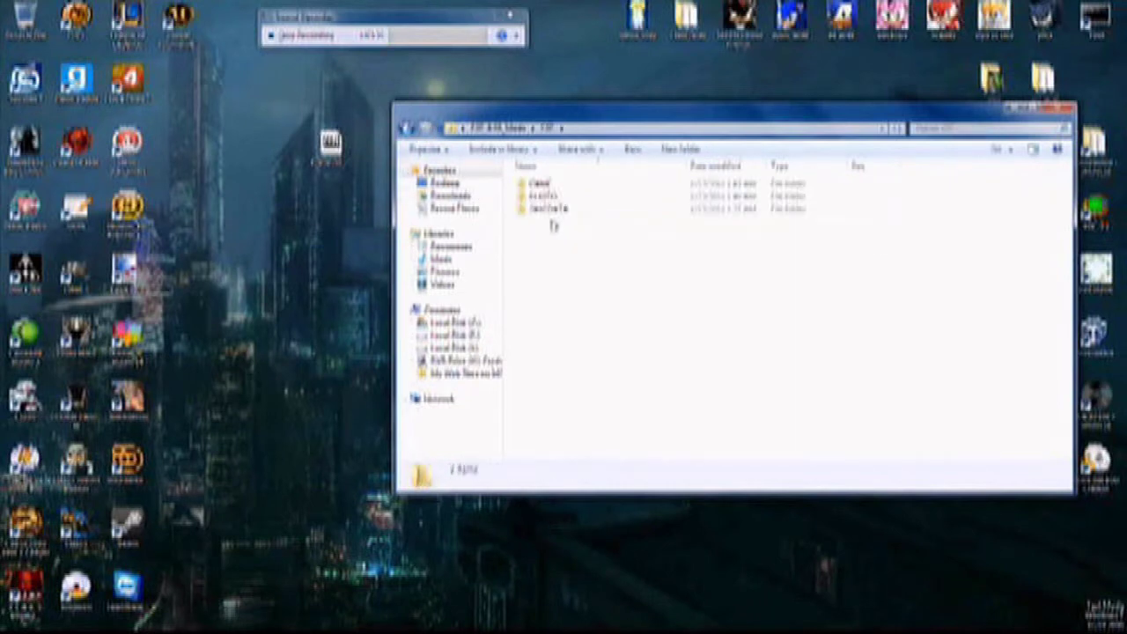
pyautogui.doubleClick(541, 184)
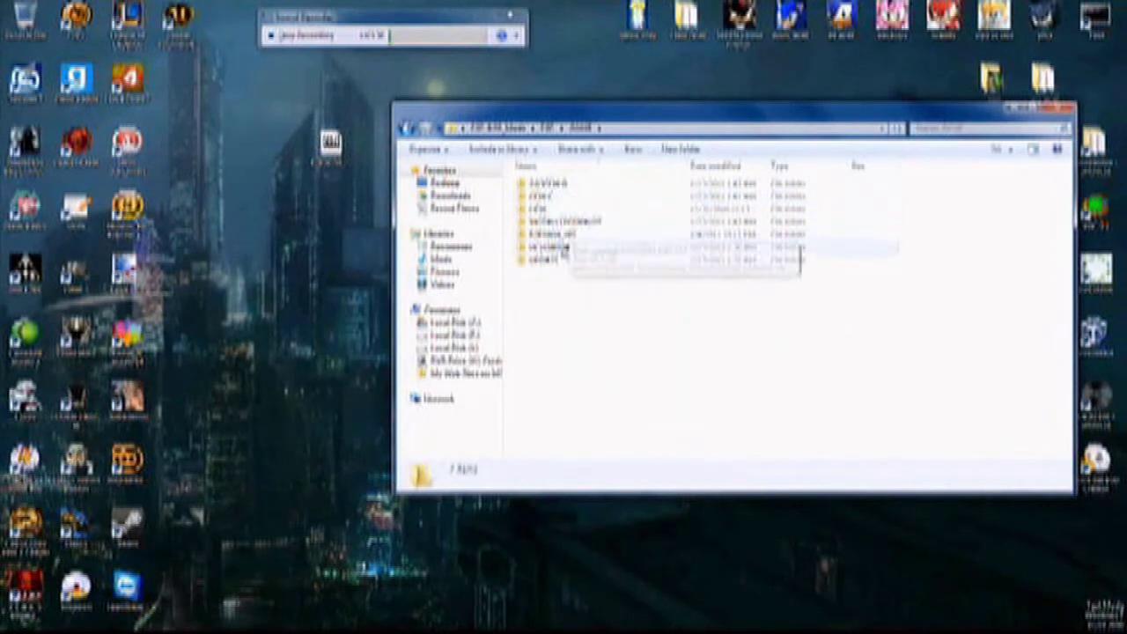
pyautogui.click(562, 260)
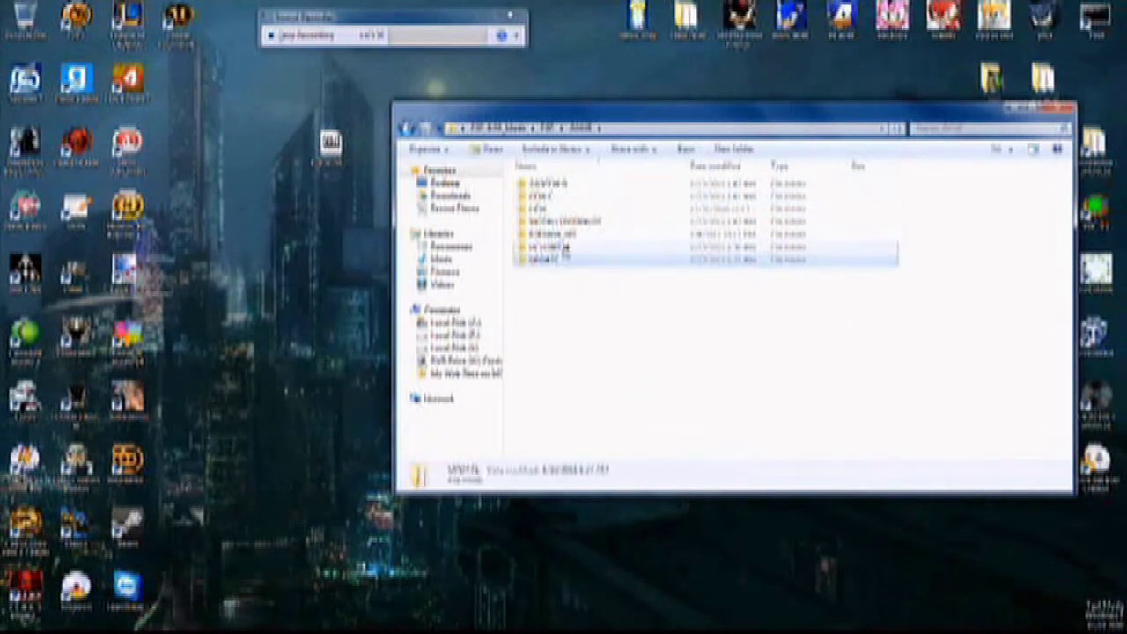
pyautogui.keyDown('ctrl'); pyautogui.click(564, 247); pyautogui.keyUp('ctrl')
pyautogui.click(616, 235)
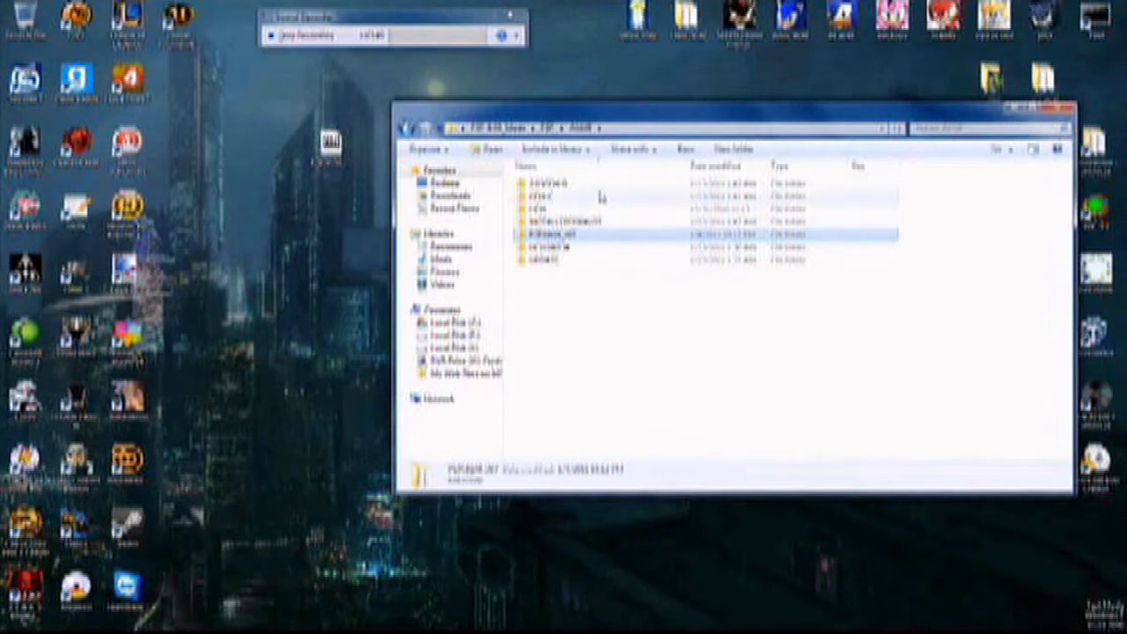
# Open the UPDATE folder inside GAME and compare the names of its two EBOOT files, leaving them unrenamed.
pyautogui.doubleClick(560, 260)
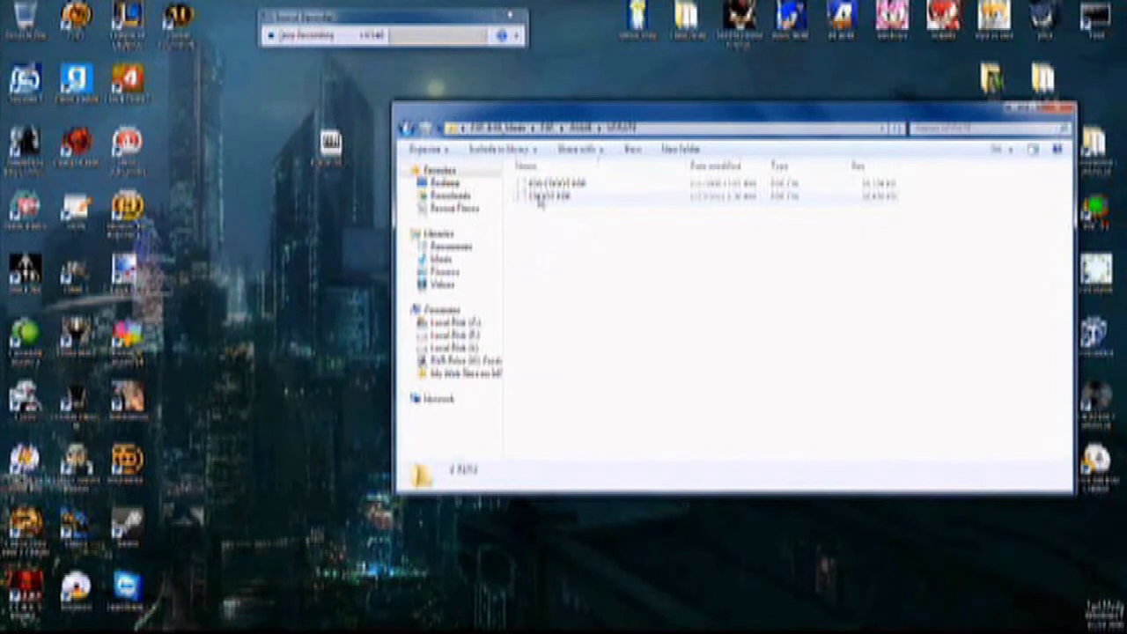
pyautogui.click(530, 185)
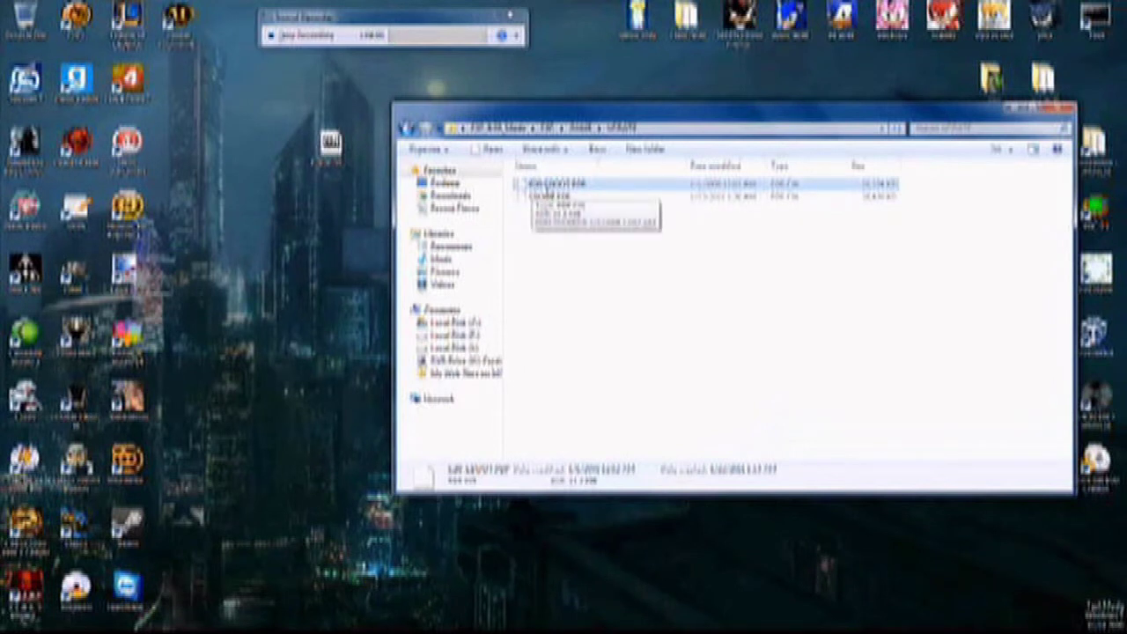
pyautogui.click(551, 197)
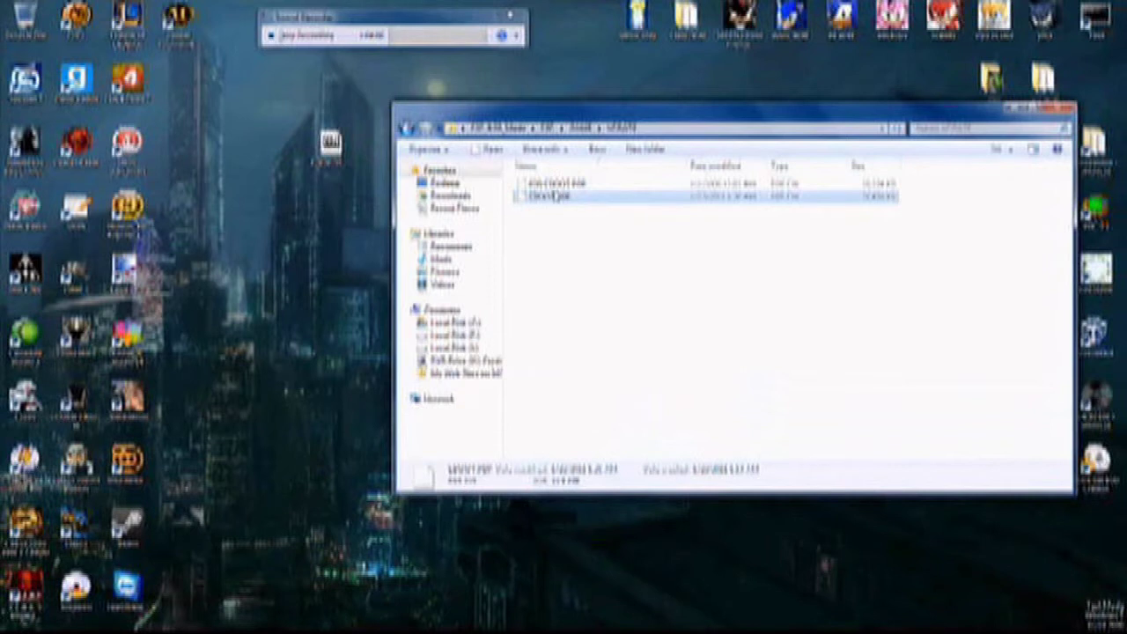
pyautogui.click(558, 185)
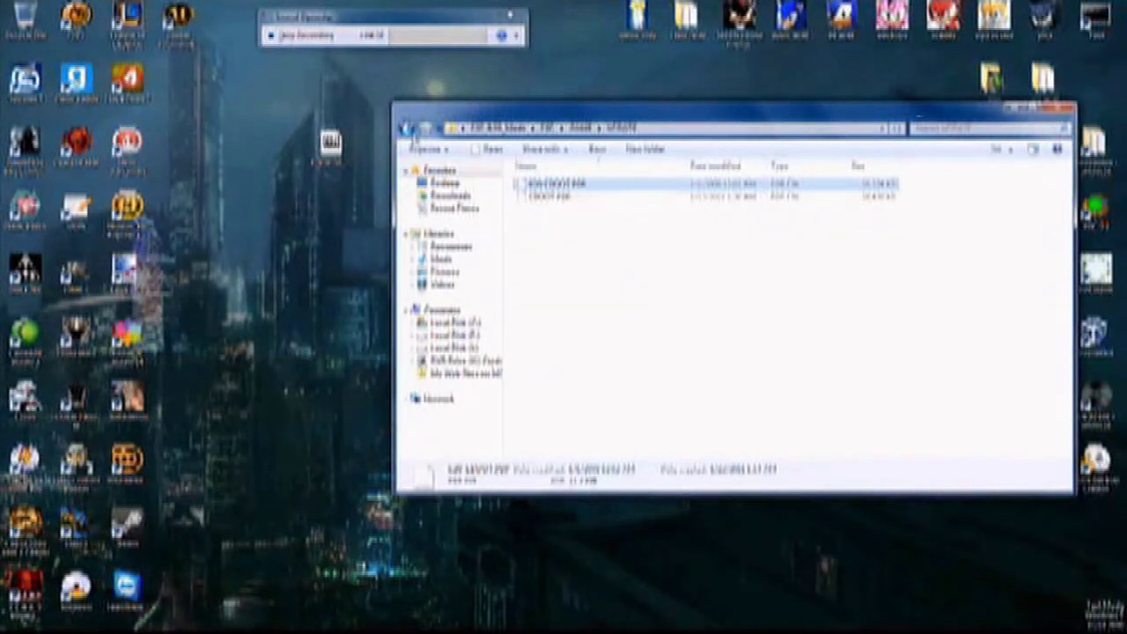
pyautogui.click(407, 129)
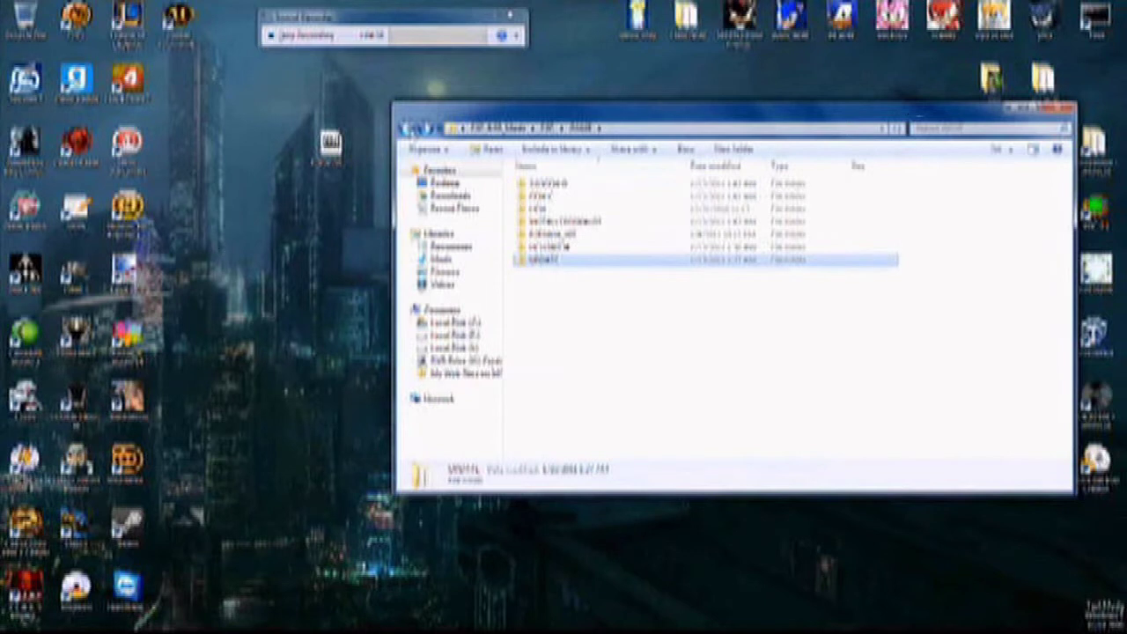
pyautogui.doubleClick(545, 263)
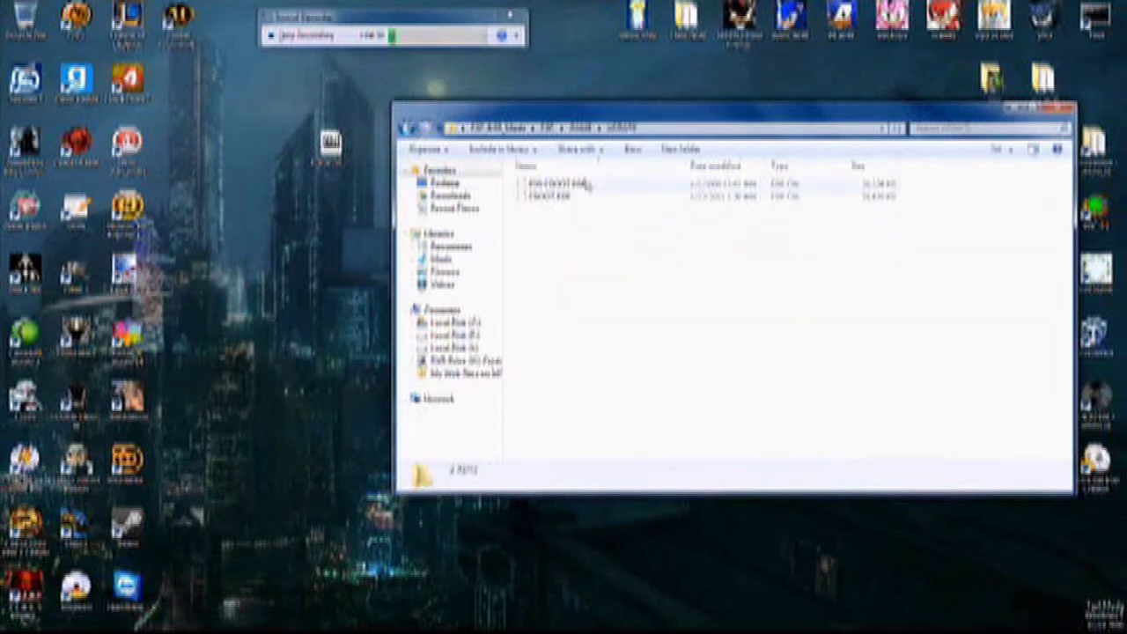
pyautogui.click(543, 196)
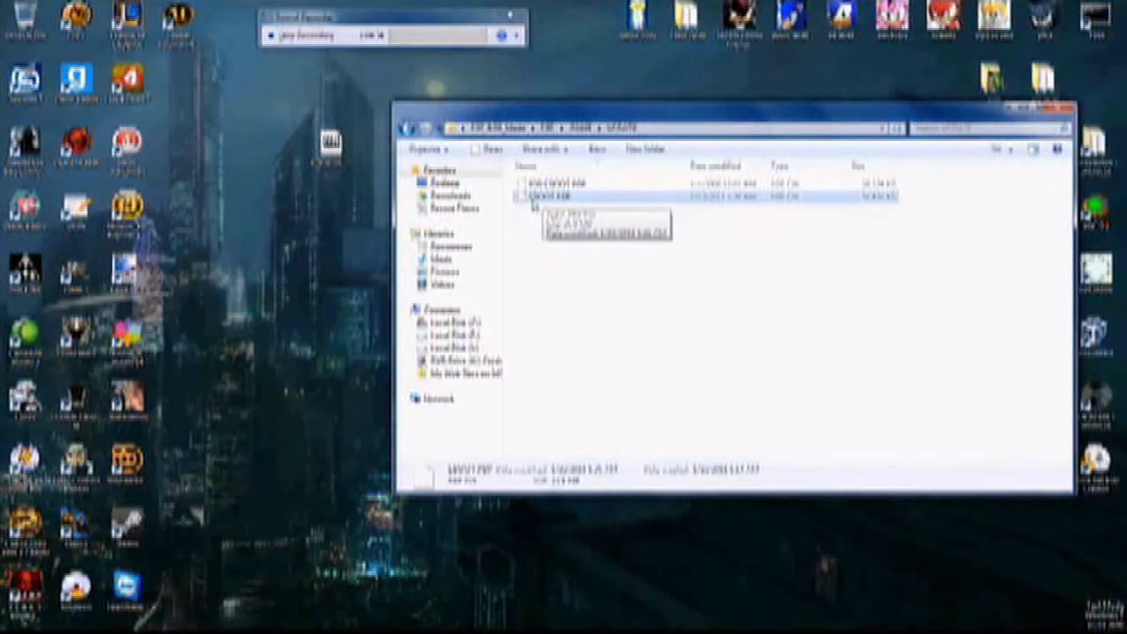
pyautogui.click(548, 184)
pyautogui.click(551, 186)
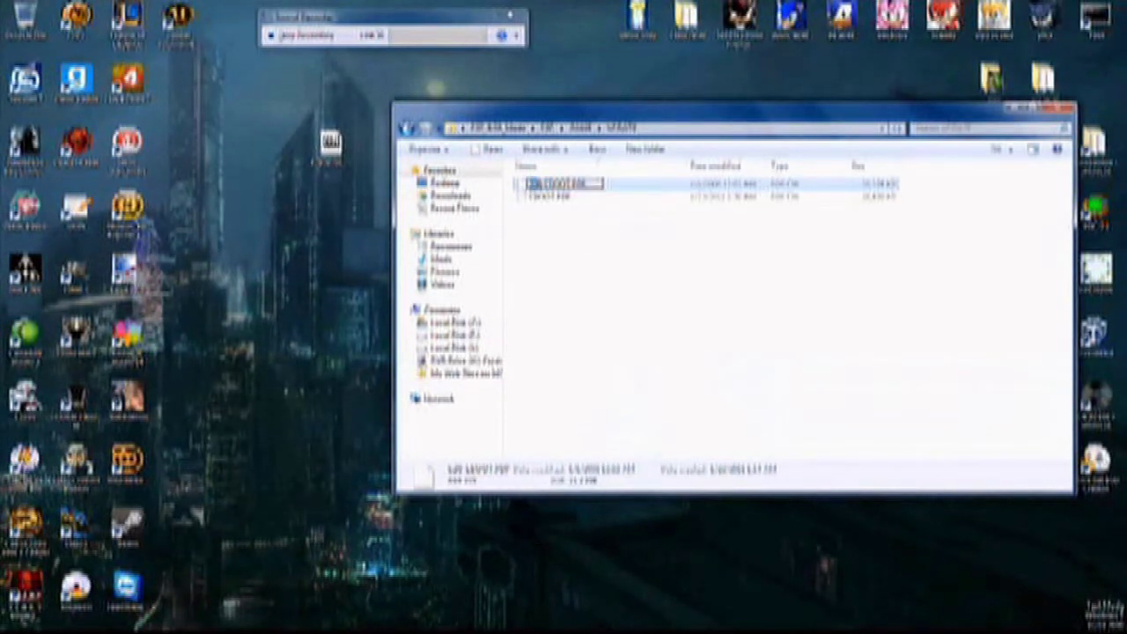
pyautogui.click(560, 219)
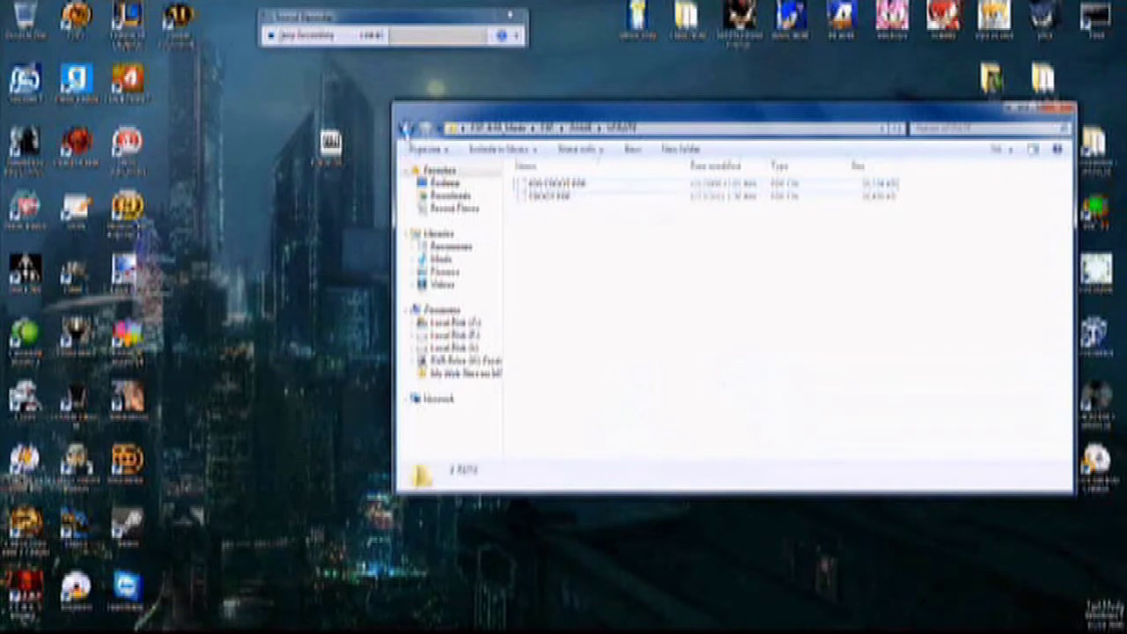
# Look through the image subfolder inside PSP's PHOTO folder and the contents of its SAVEDATA folder.
pyautogui.click(406, 128)
pyautogui.click(406, 128)
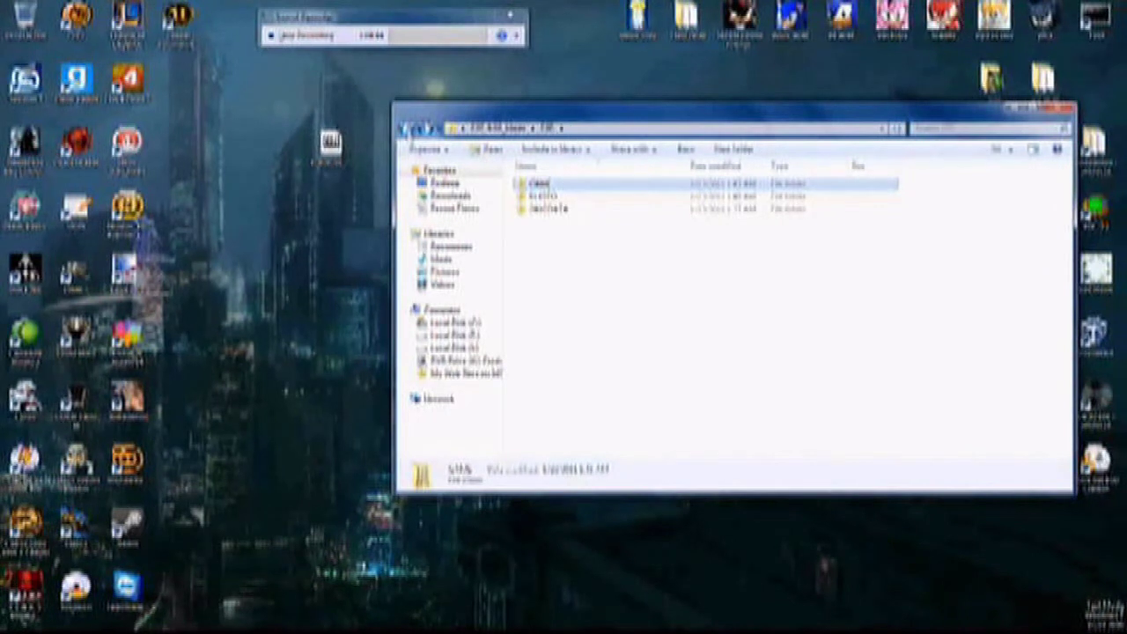
pyautogui.doubleClick(573, 205)
pyautogui.doubleClick(581, 184)
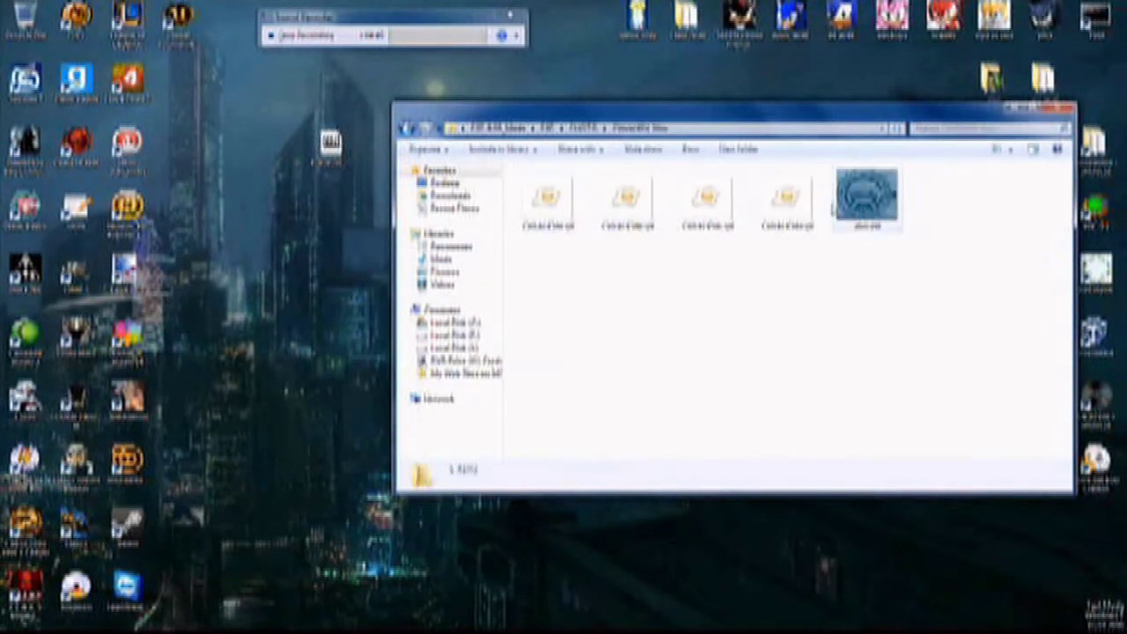
pyautogui.click(405, 128)
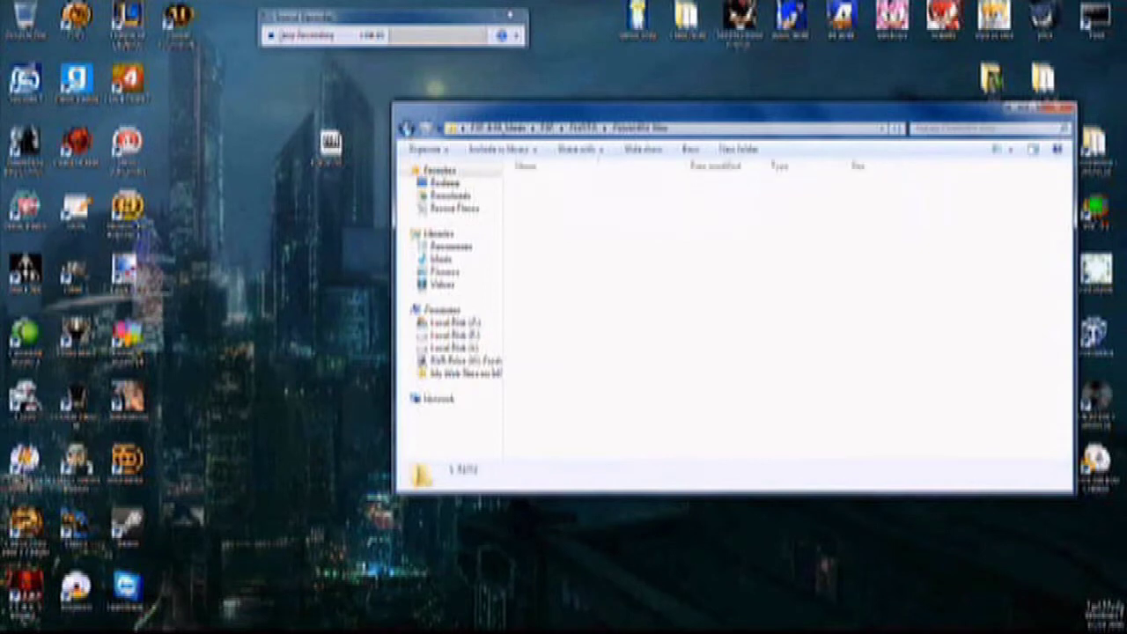
pyautogui.click(406, 127)
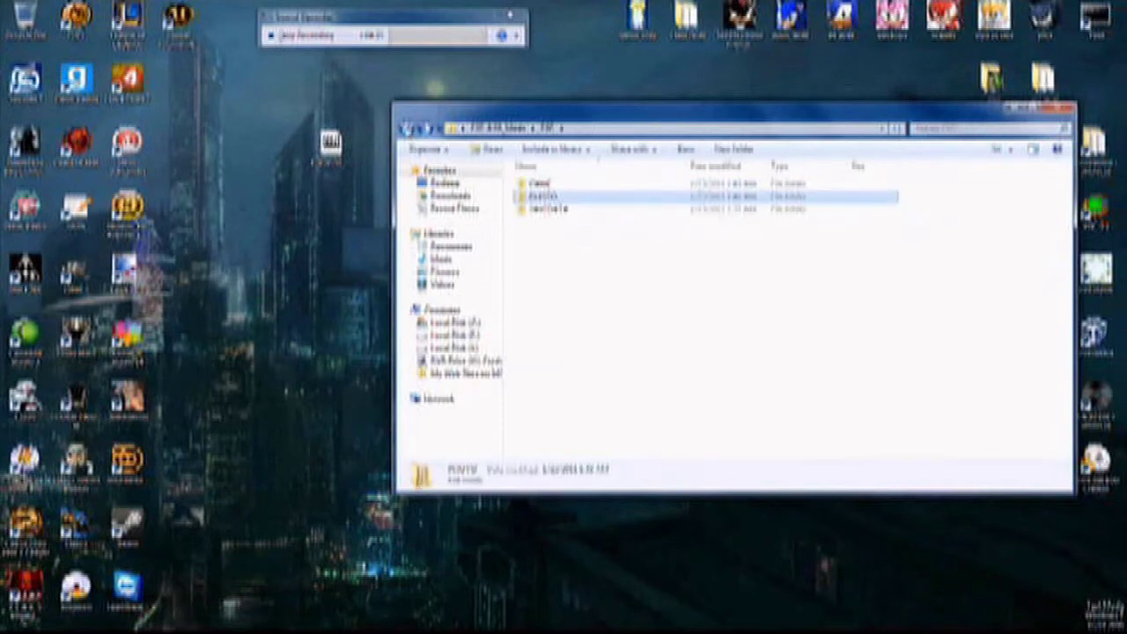
pyautogui.doubleClick(540, 210)
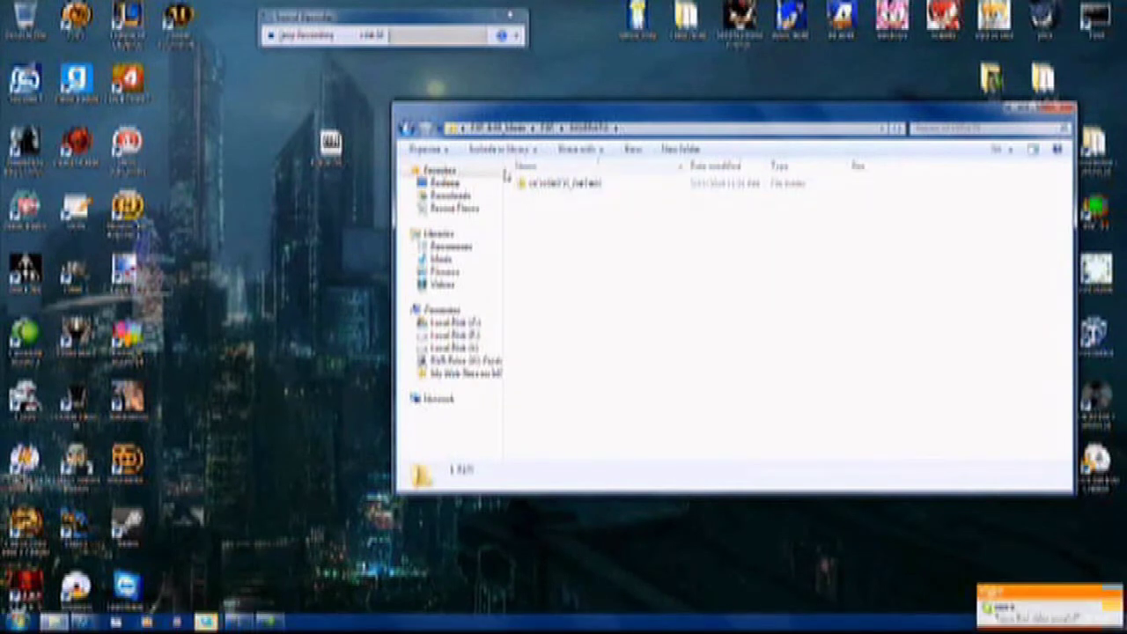
# Return to the extracted folder's top level and select all of its folders and the loose file.
pyautogui.click(406, 128)
pyautogui.click(405, 128)
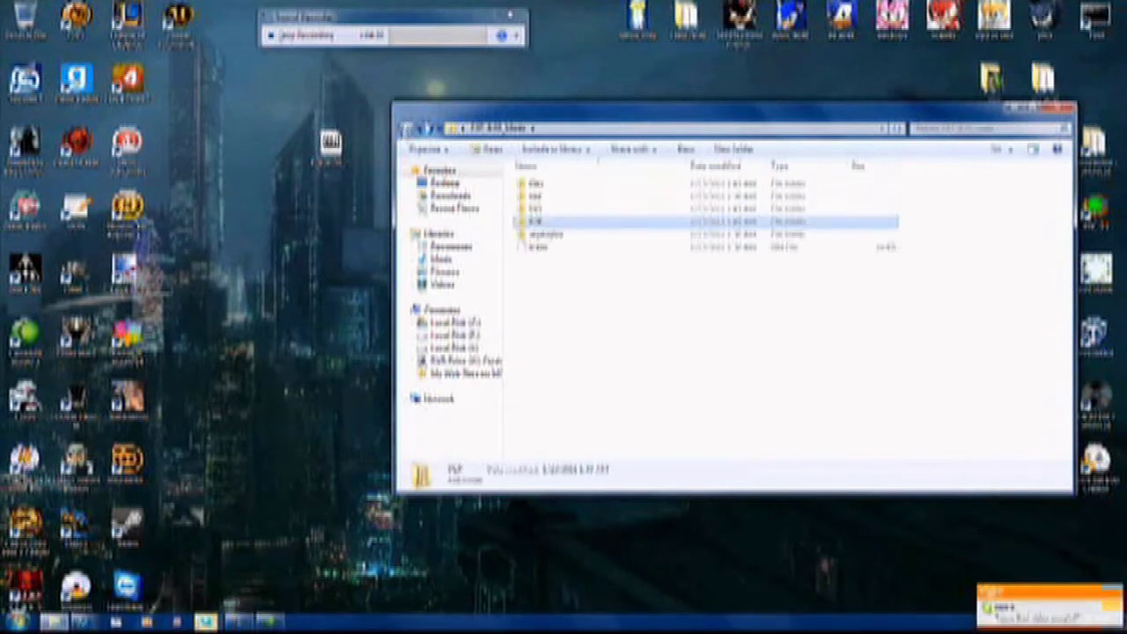
pyautogui.click(594, 282)
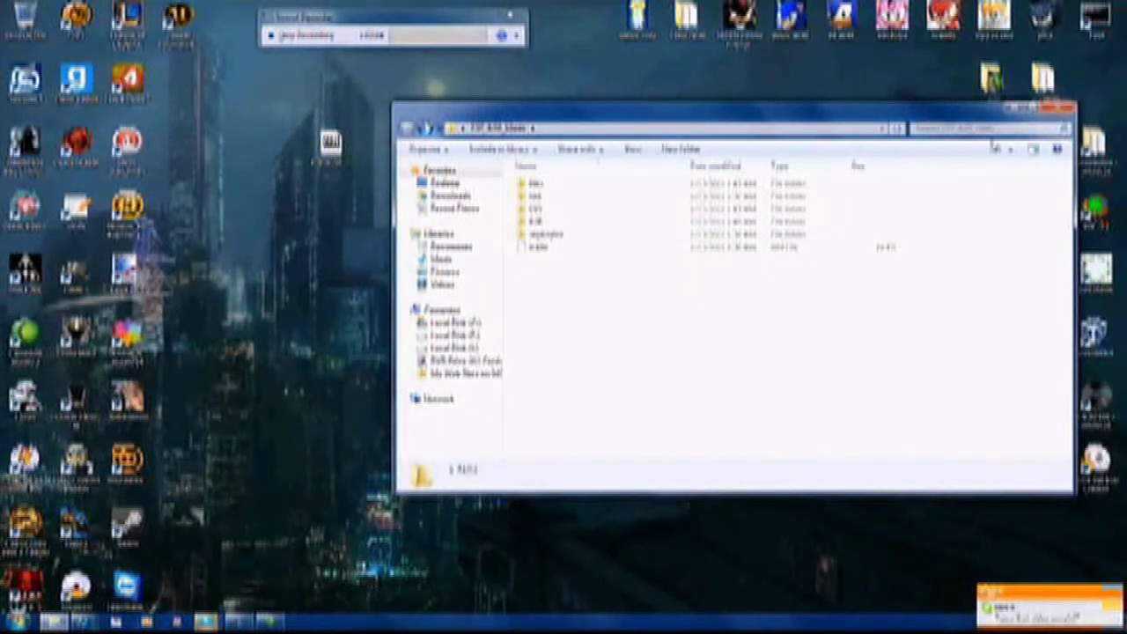
pyautogui.moveTo(738, 342); pyautogui.dragTo(548, 187)
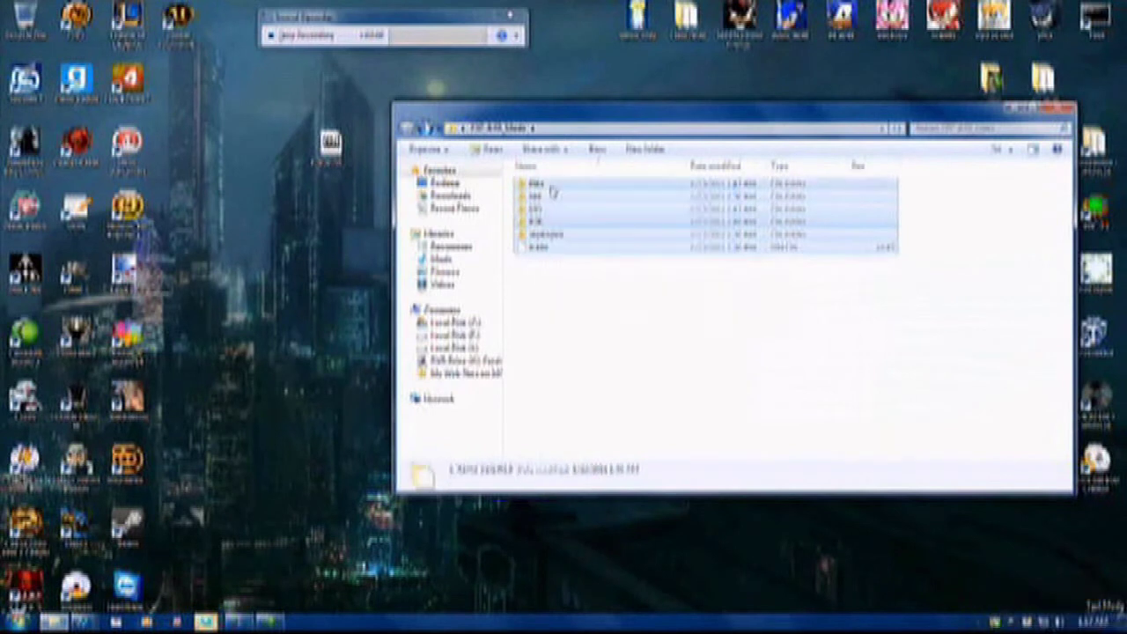
# Clear the selection in the extracted folder, close its window and leave the folder unselected on the desktop.
pyautogui.moveTo(555, 244); pyautogui.dragTo(556, 267)
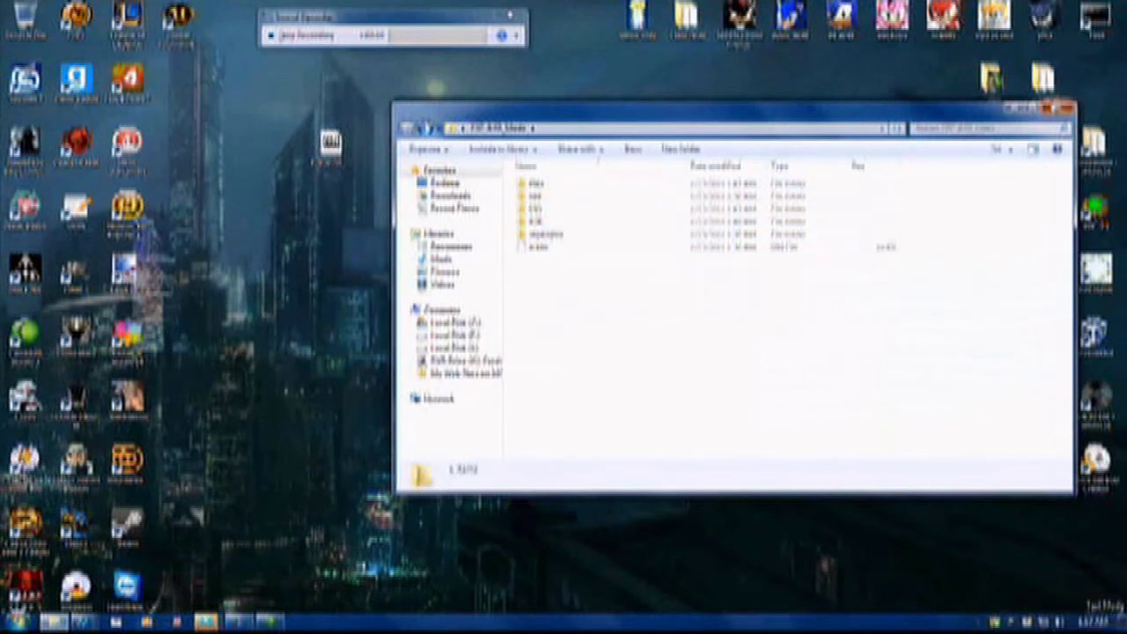
pyautogui.hotkey('alt', 'F4')
pyautogui.moveTo(431, 145); pyautogui.dragTo(381, 149)
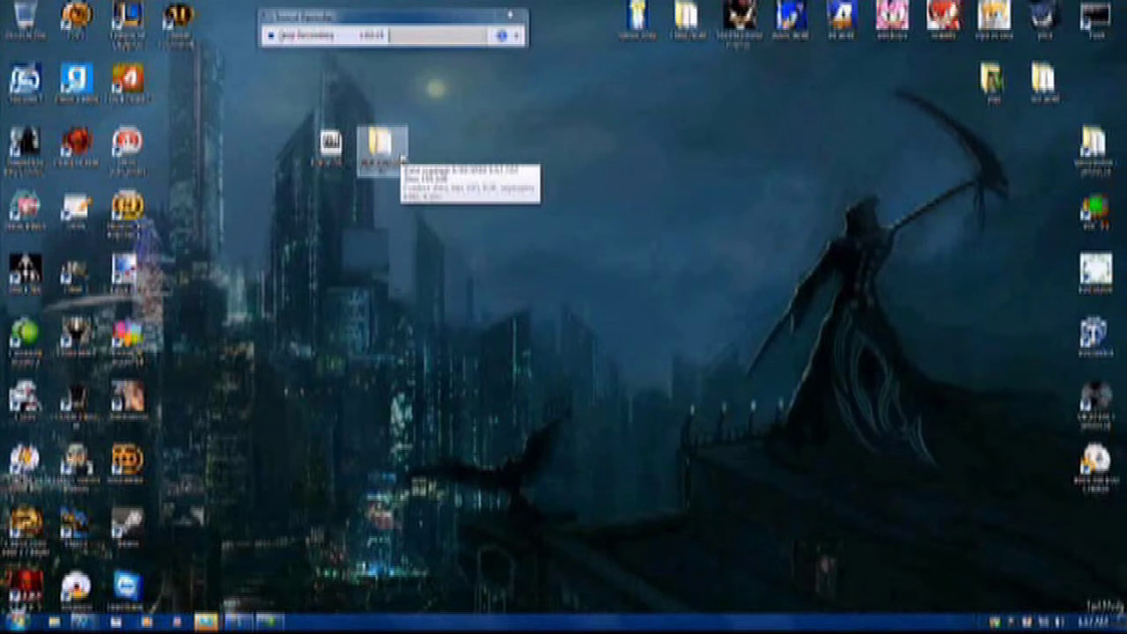
pyautogui.click(425, 104)
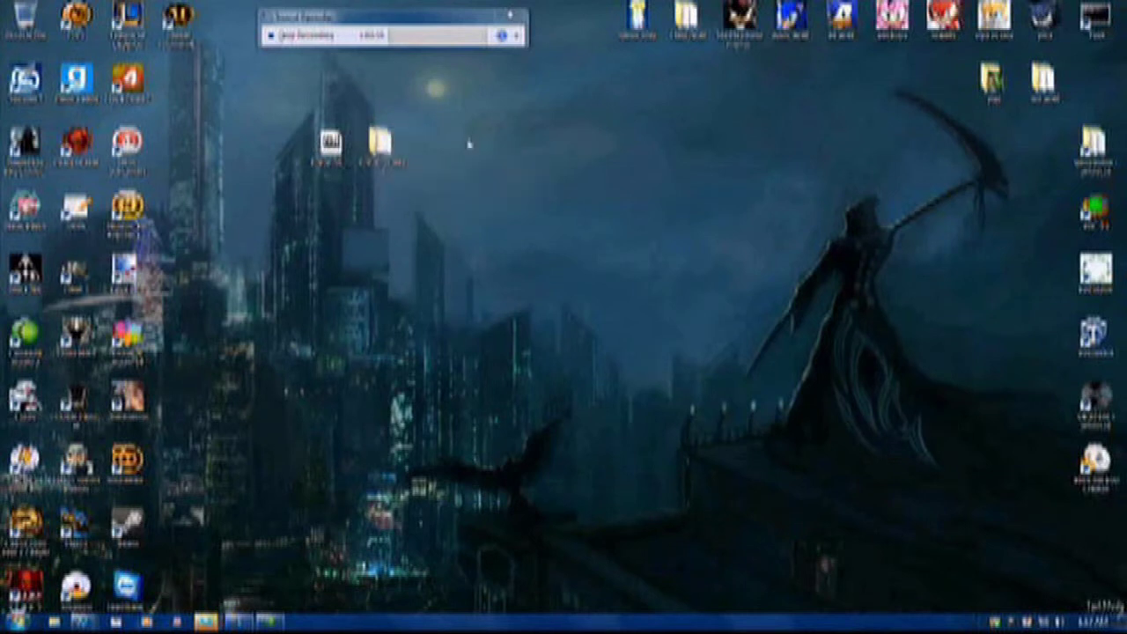
pyautogui.click(979, 623)
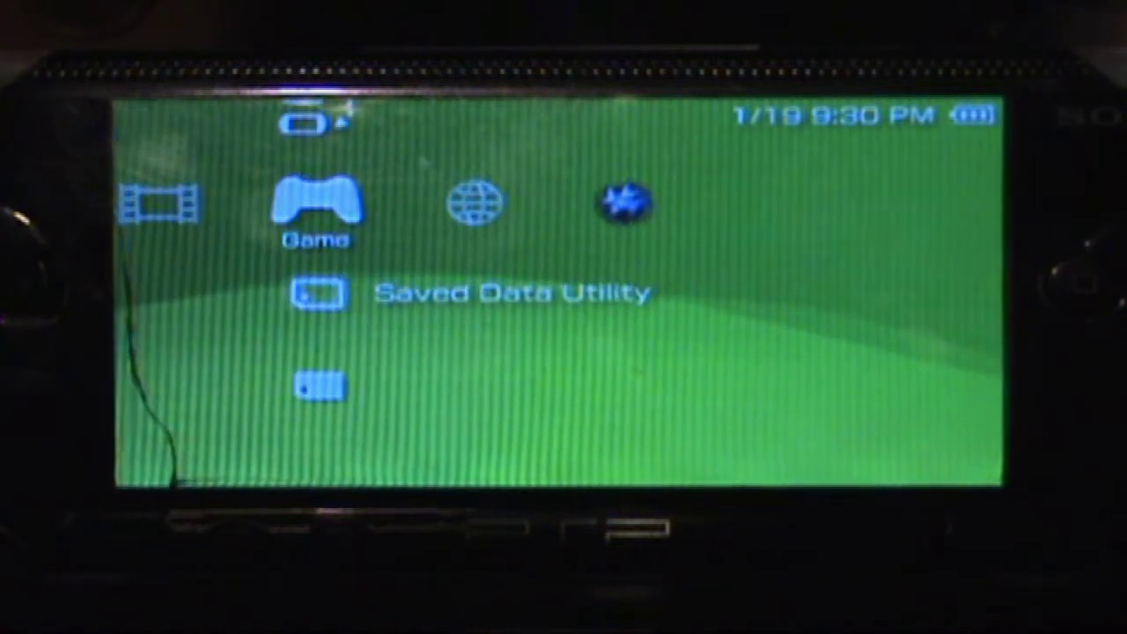
pyautogui.press('Left')
pyautogui.press('Left')
pyautogui.press('Left')
pyautogui.press('Left')
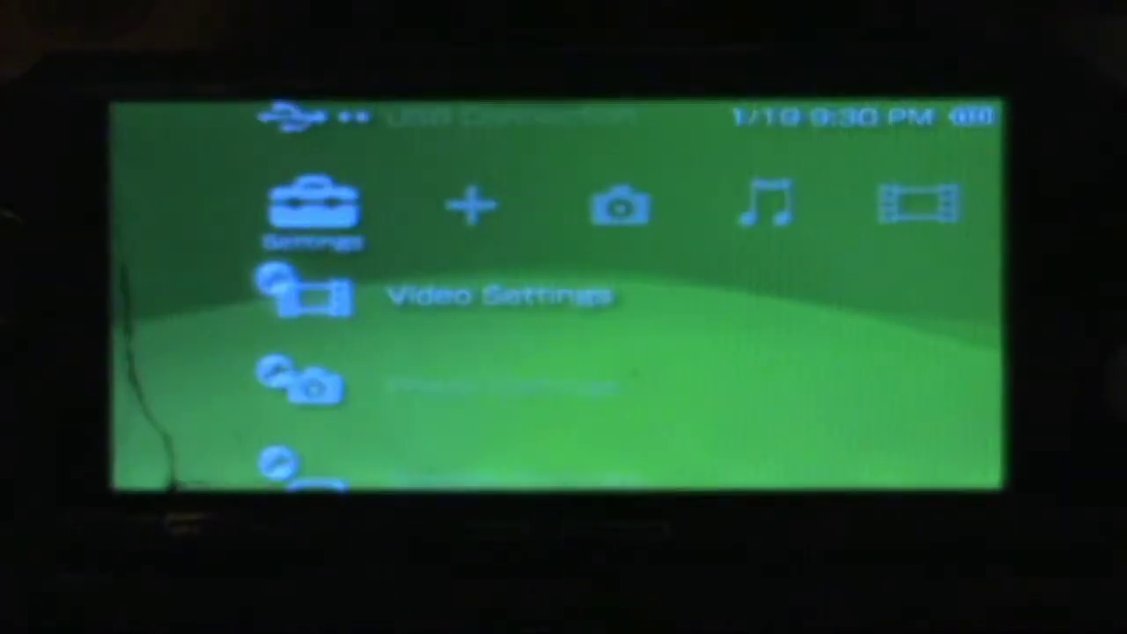
pyautogui.press('Down')
pyautogui.press('Down')
pyautogui.press('Return')
pyautogui.press('Down')
pyautogui.press('Down')
pyautogui.press('Down')
pyautogui.press('Down')
pyautogui.press('Down')
pyautogui.press('Down')
pyautogui.press('Down')
pyautogui.press('Down')
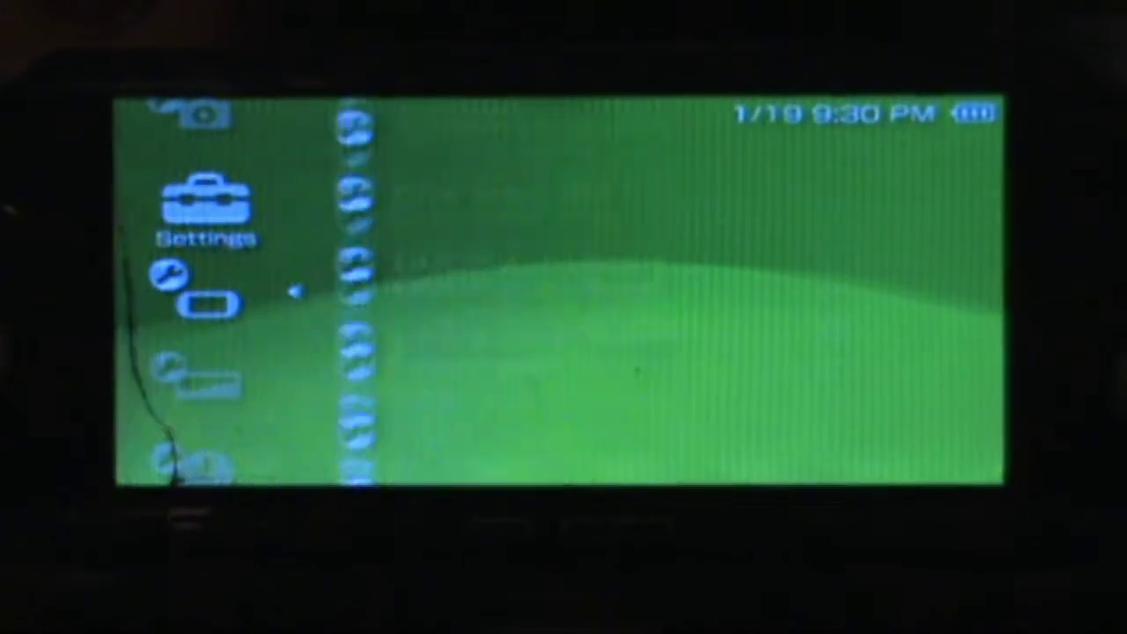
pyautogui.press('Return')
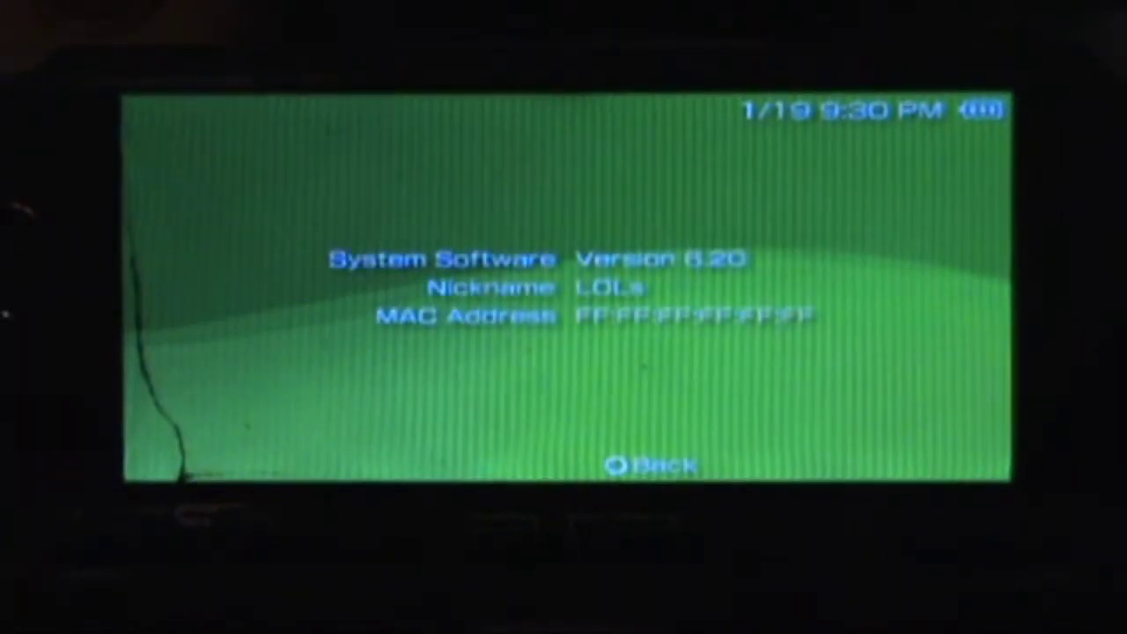